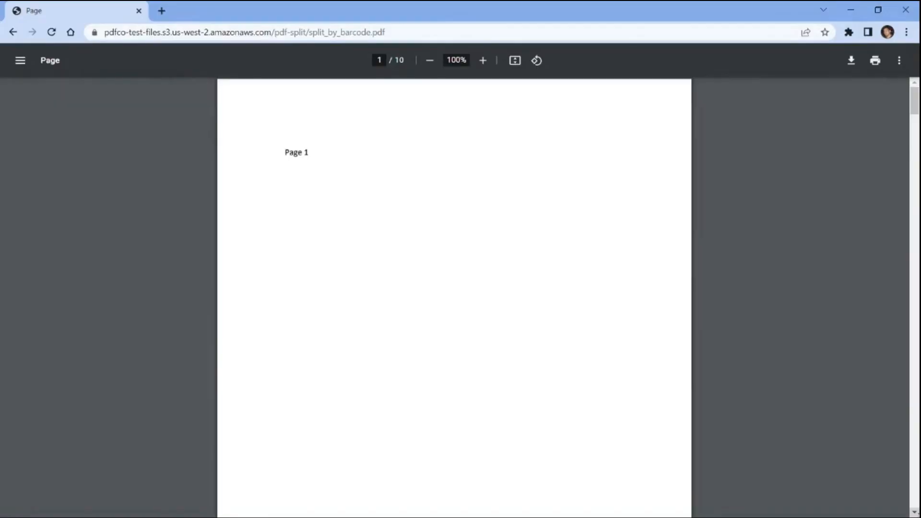
- Look through the pages of split_by_barcode.pdf to see which ones carry QR or other 2D barcodes
scroll(454, 297, "down", 8)
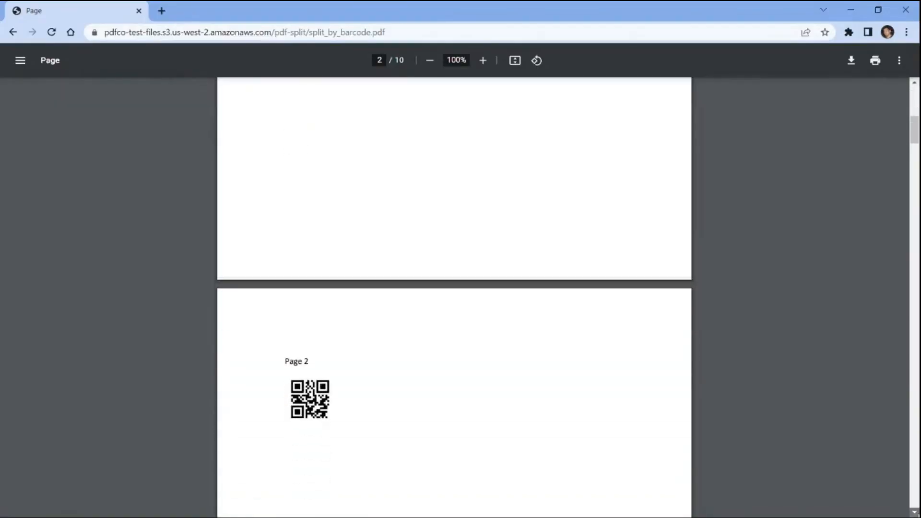
scroll(454, 298, "down", 4)
scroll(454, 297, "down", 12)
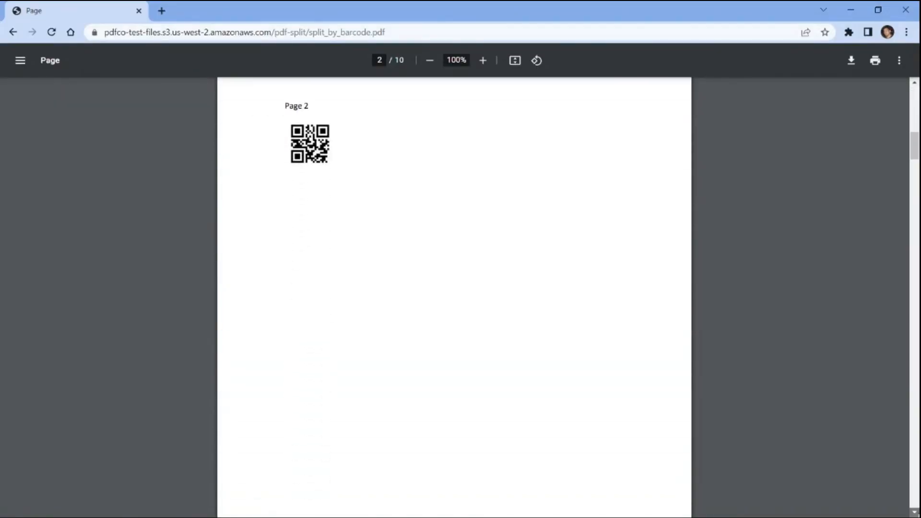
scroll(455, 298, "down", 12)
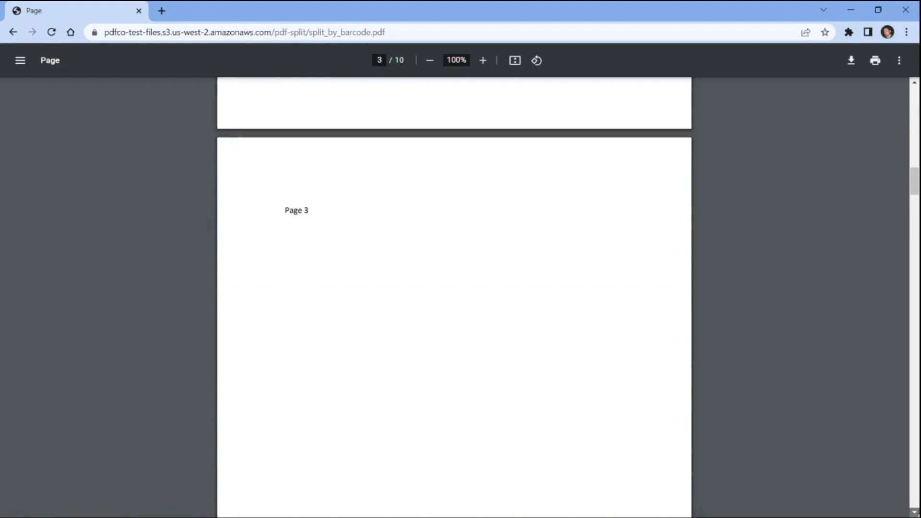
scroll(455, 298, "down", 12)
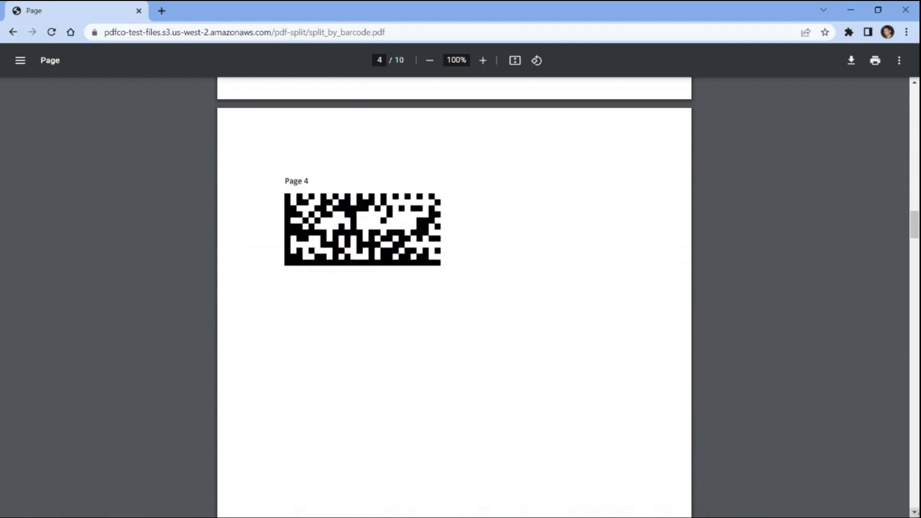
scroll(455, 297, "down", 10)
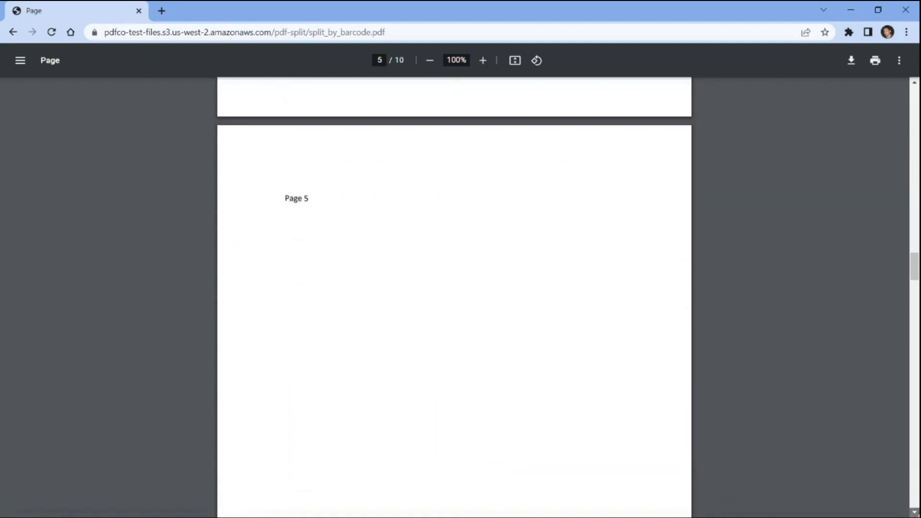
scroll(454, 297, "down", 10)
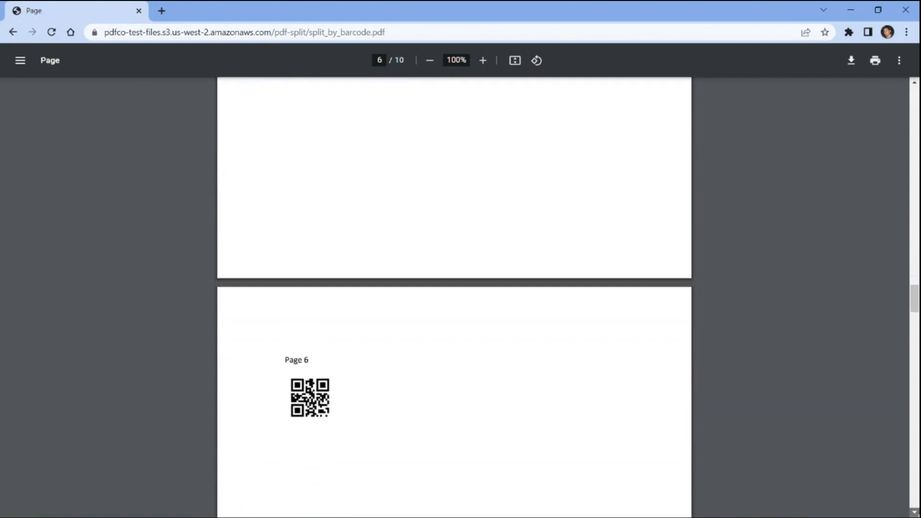
scroll(454, 297, "down", 10)
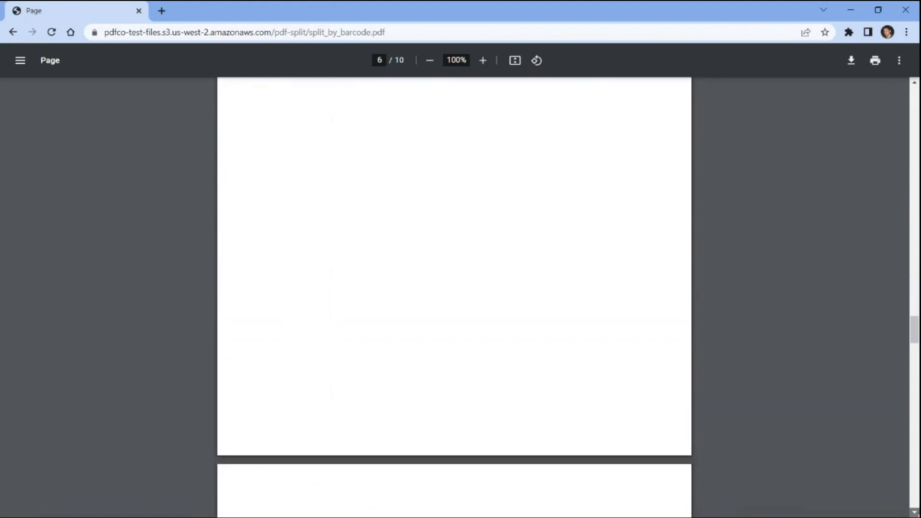
scroll(455, 297, "down", 10)
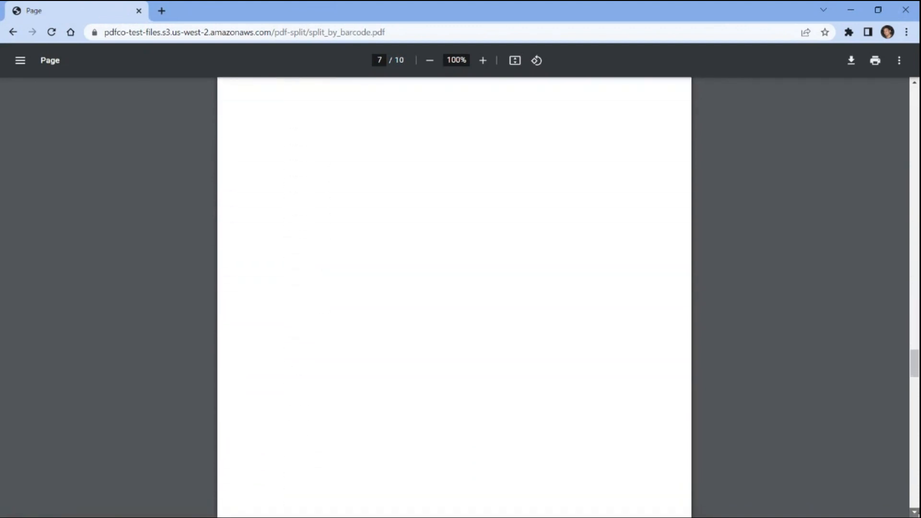
scroll(455, 298, "down", 10)
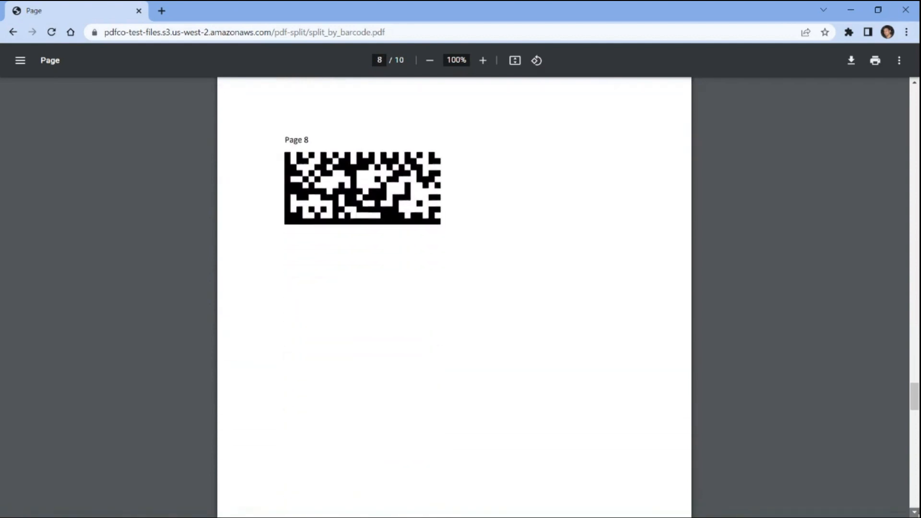
scroll(455, 297, "down", 10)
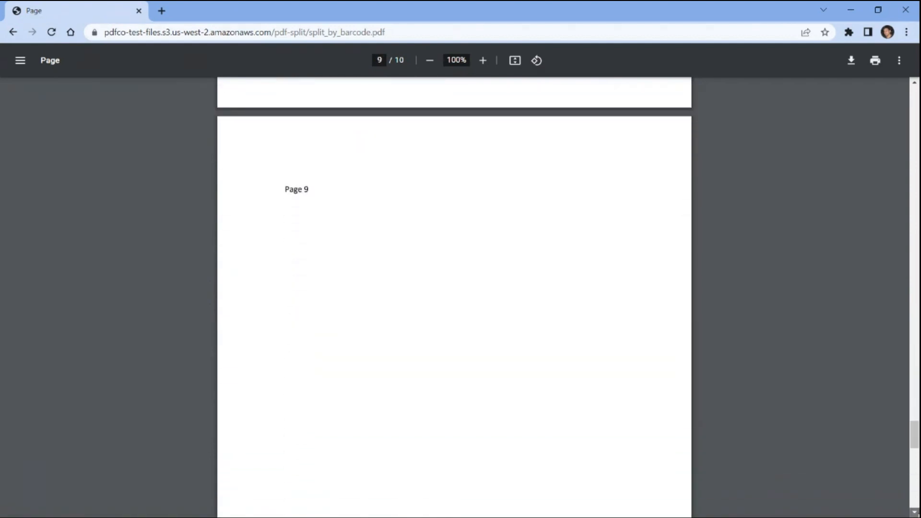
scroll(455, 298, "down", 2)
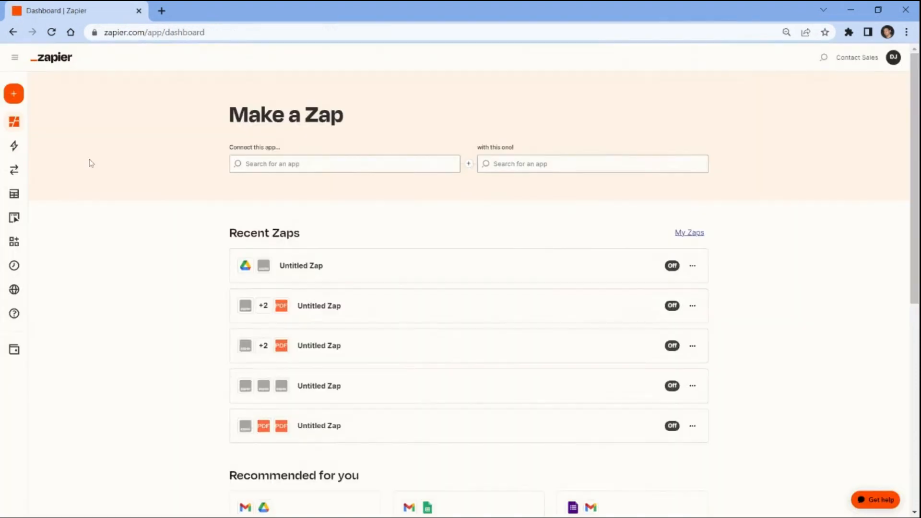
- Create a new Zap in Zapier and choose Google Drive as its trigger app
mouse_move(19, 101)
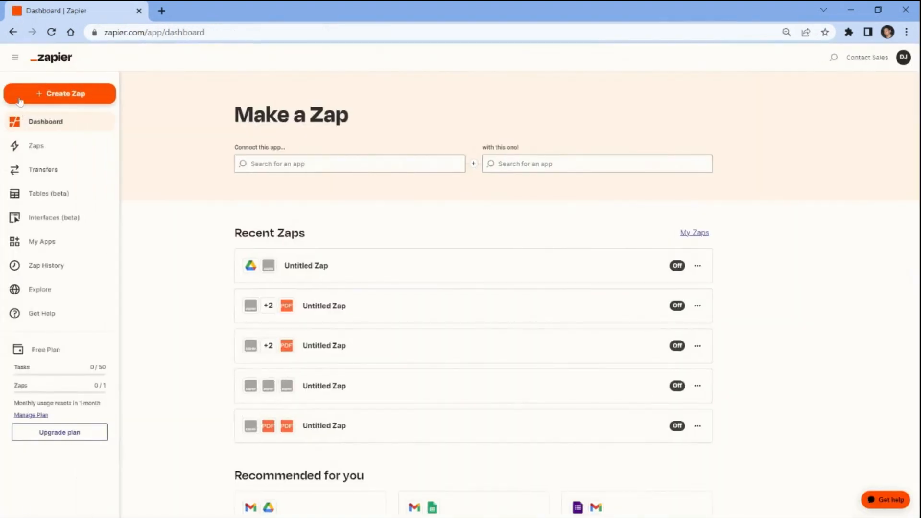
left_click(19, 101)
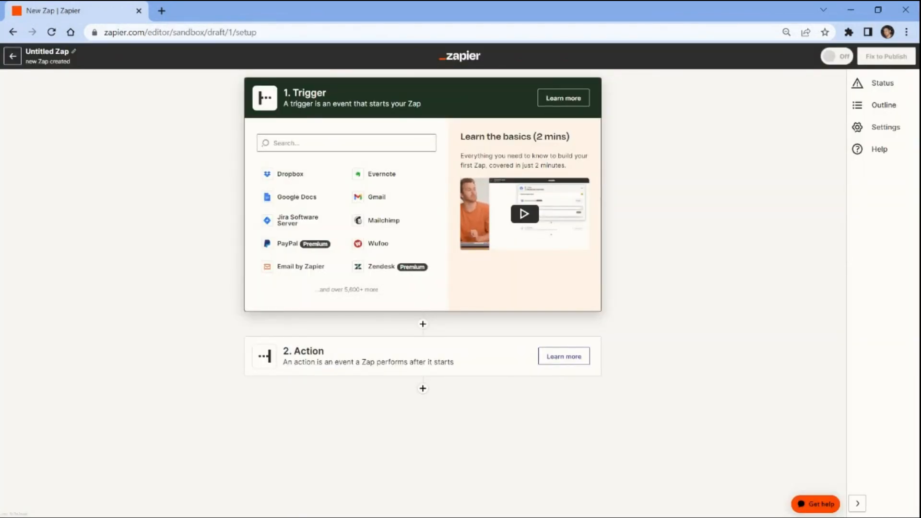
left_click(346, 143)
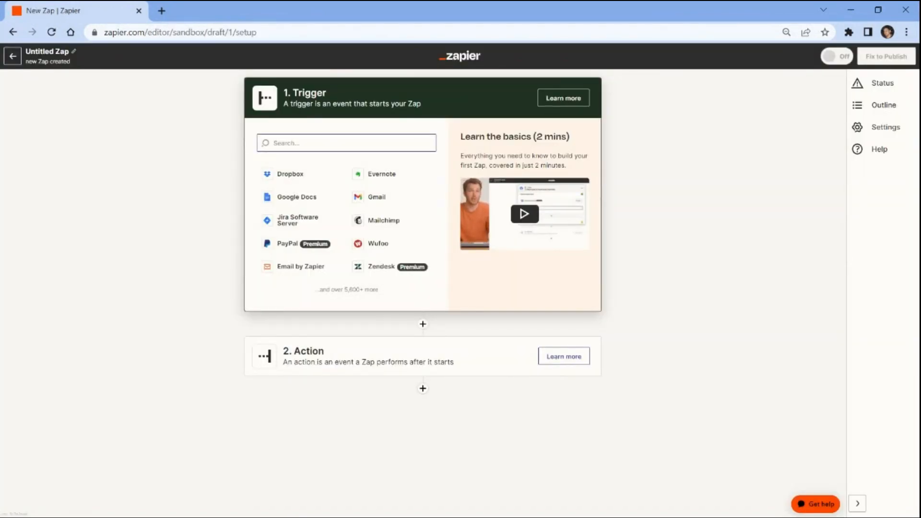
type("Googl")
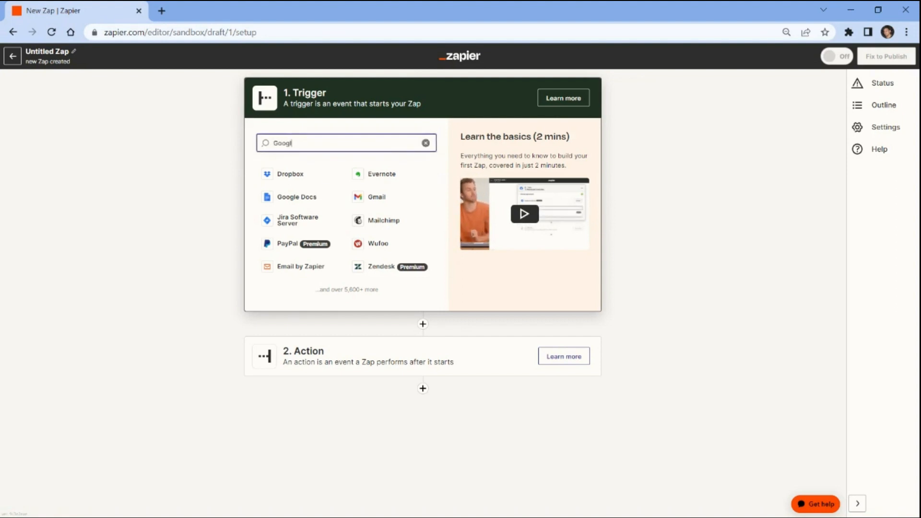
type("e Drive")
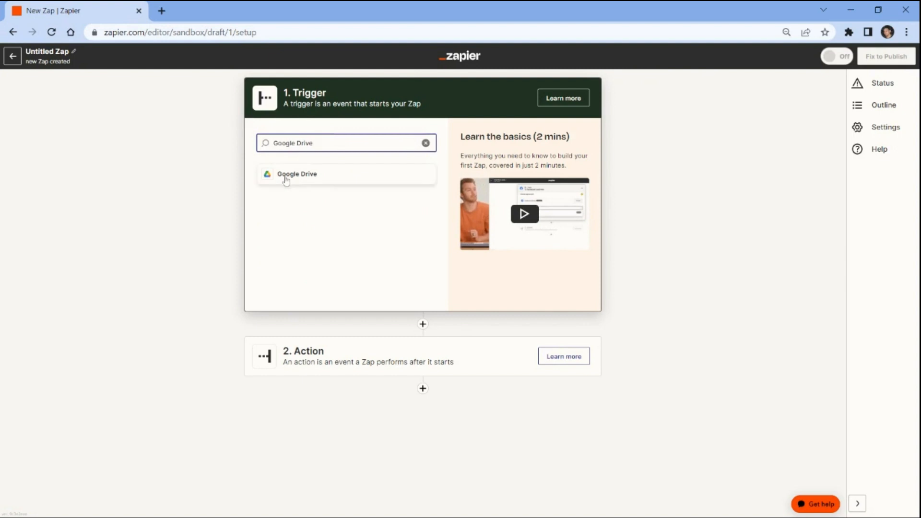
left_click(283, 175)
- Set the trigger event to New File in Folder and connect the Google Drive account
left_click(282, 201)
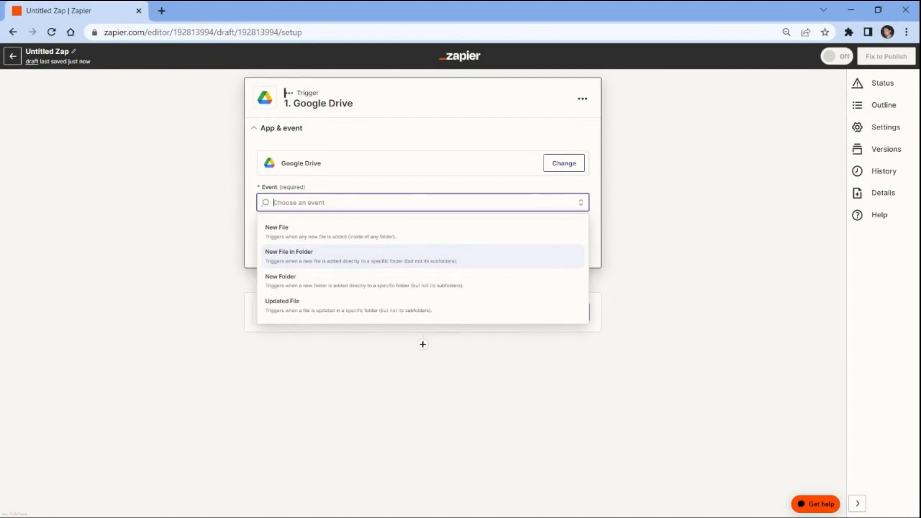
left_click(282, 256)
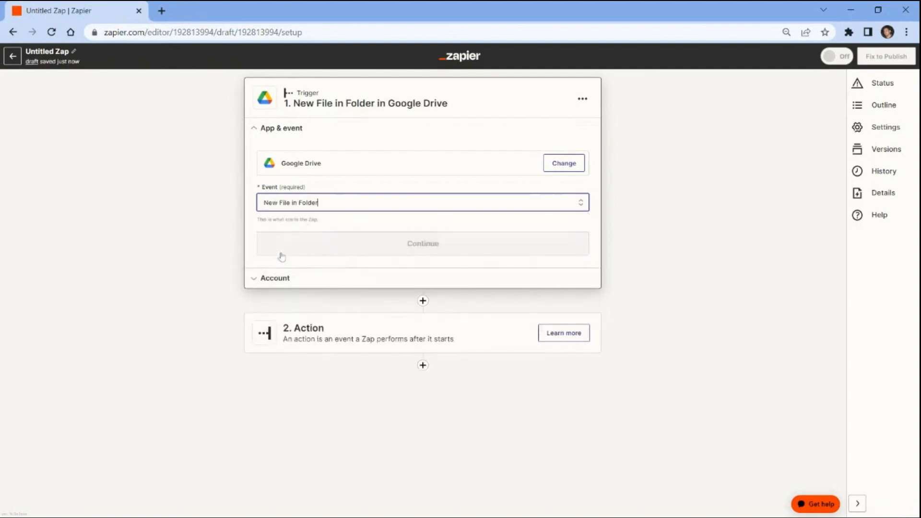
left_click(281, 253)
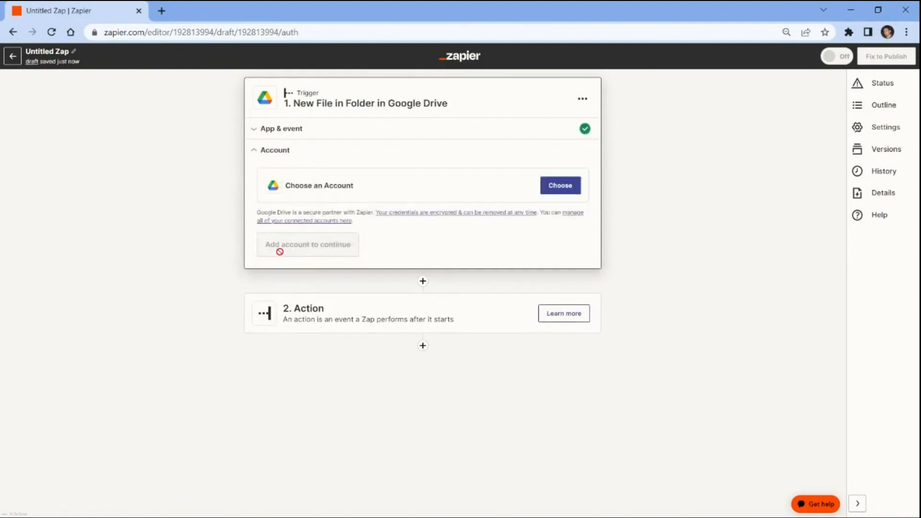
left_click(550, 186)
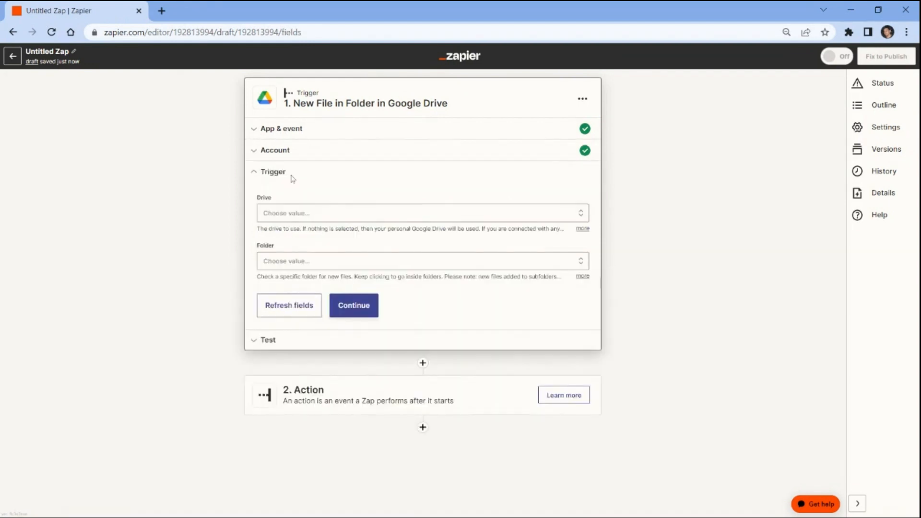
- Set the trigger's drive to My Google Drive and its folder to Sample Folder
left_click(278, 214)
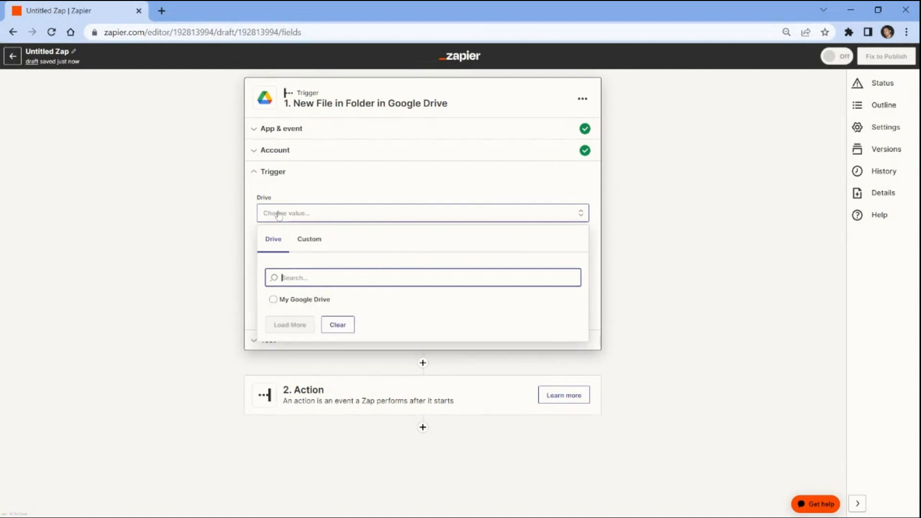
left_click(273, 300)
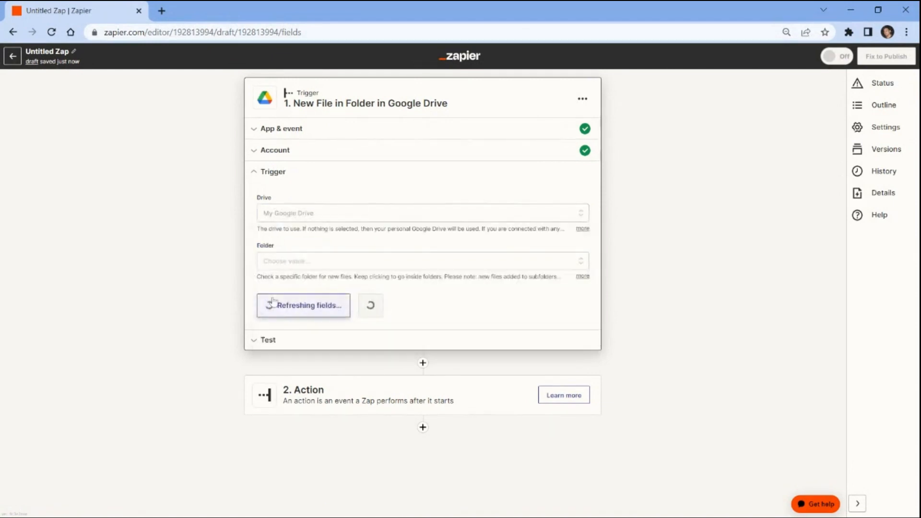
left_click(266, 262)
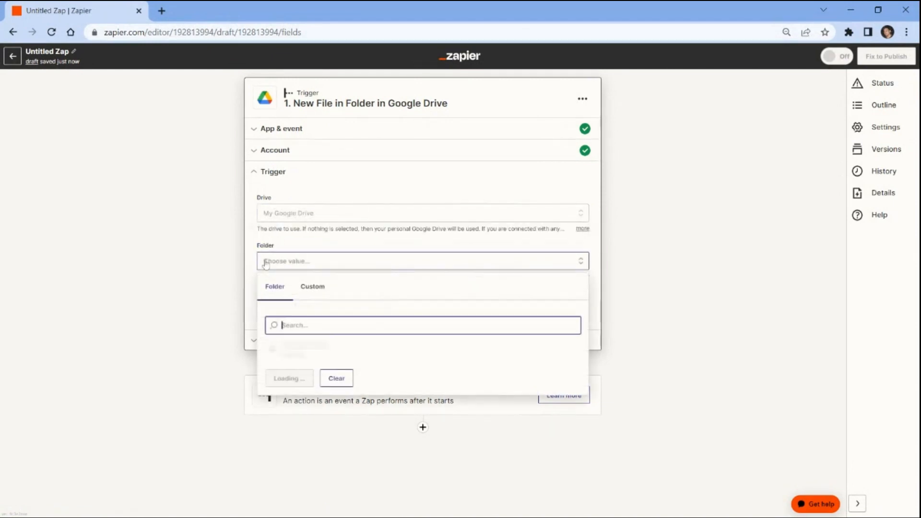
type("sample Folder")
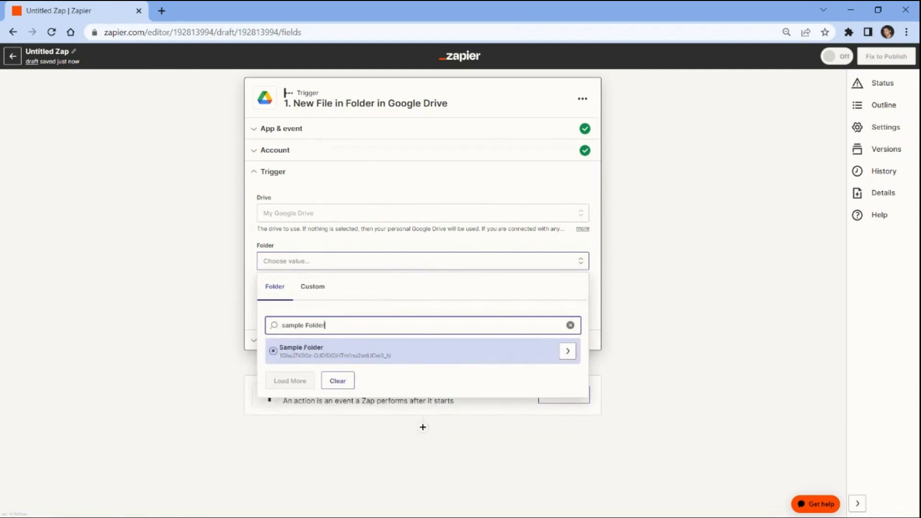
left_click(283, 352)
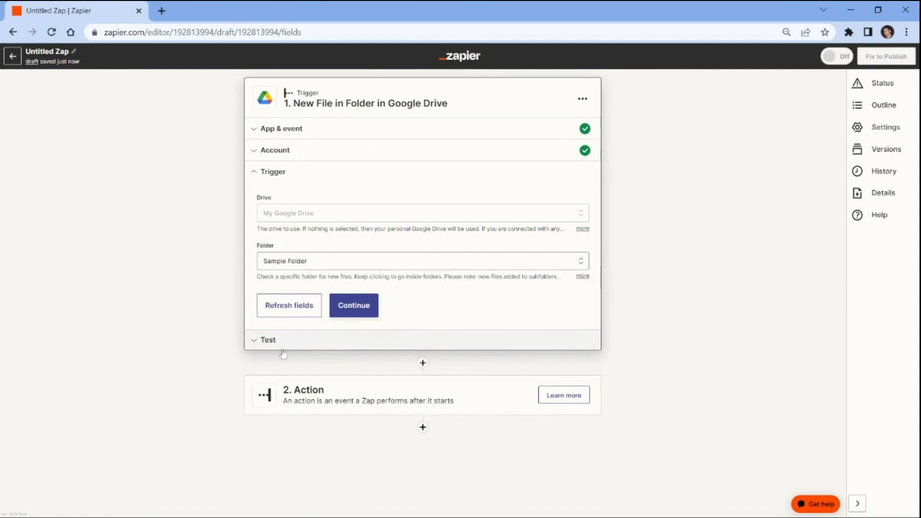
- Confirm the trigger settings, test the trigger and continue to the action with the file it finds
left_click(353, 305)
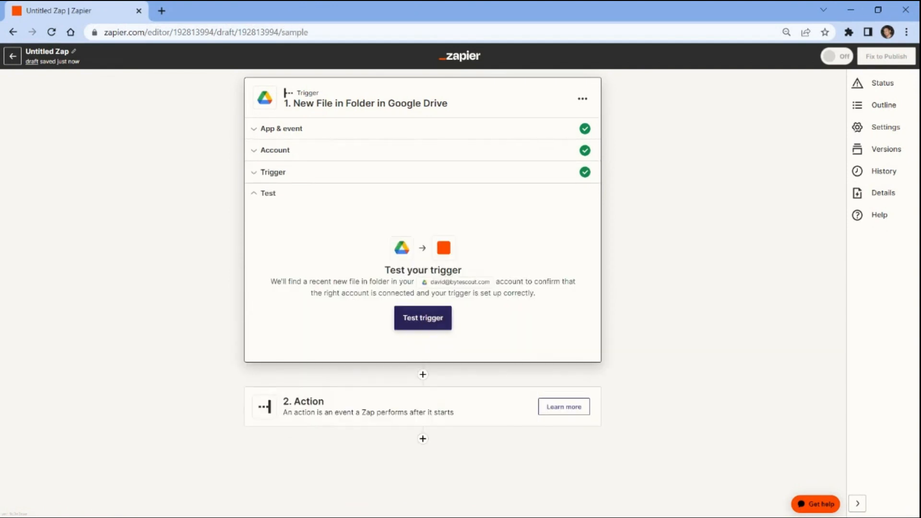
left_click(423, 319)
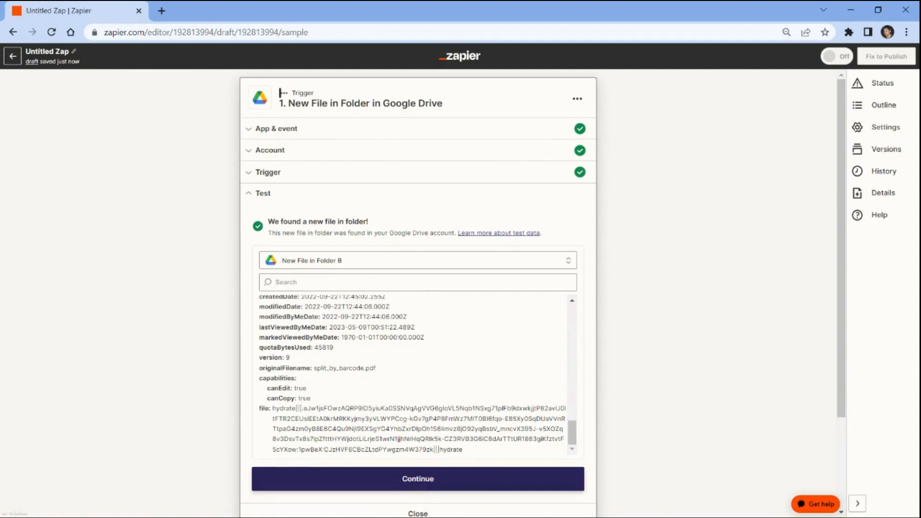
left_click(415, 482)
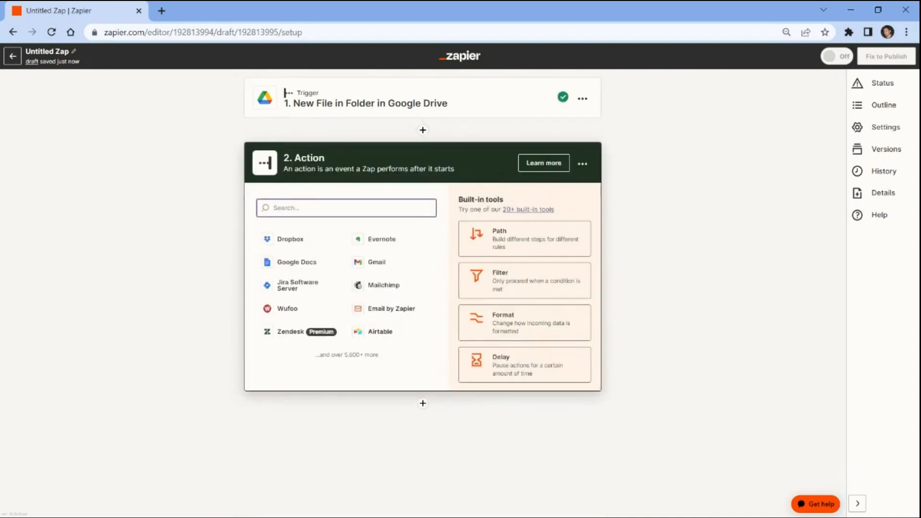
- Add the latest PDF.co app as the action with Custom API Call as its event
type("pdf.co")
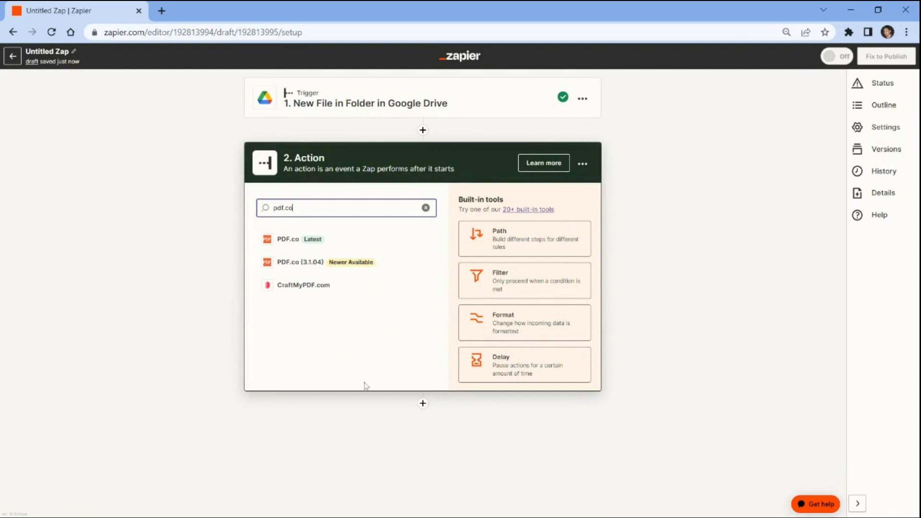
left_click(288, 245)
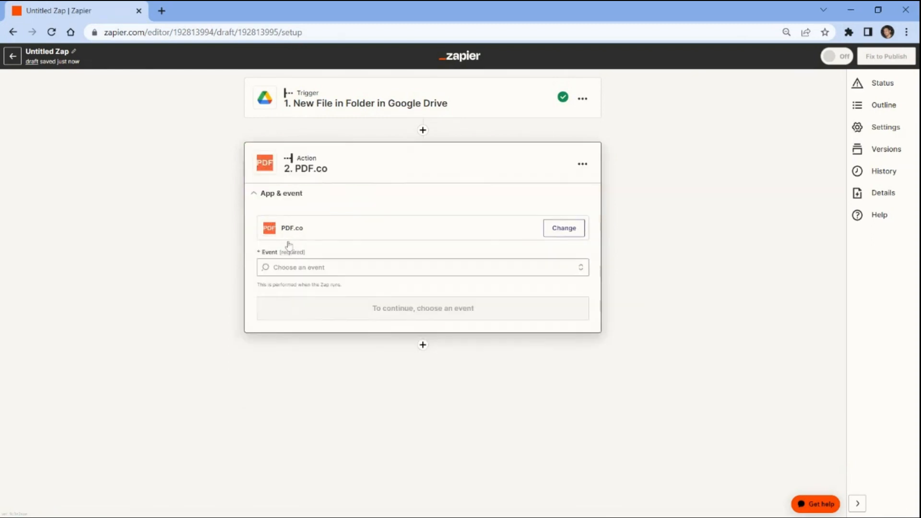
left_click(267, 267)
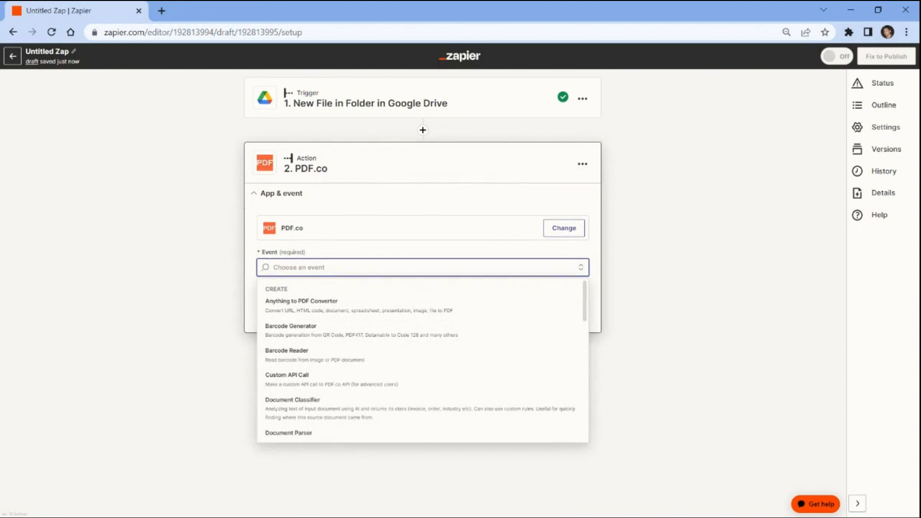
left_click(273, 376)
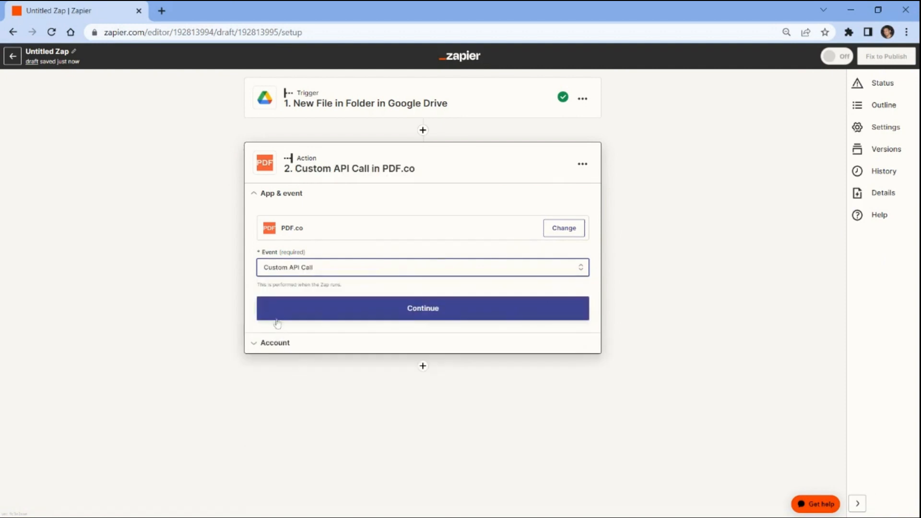
left_click(274, 310)
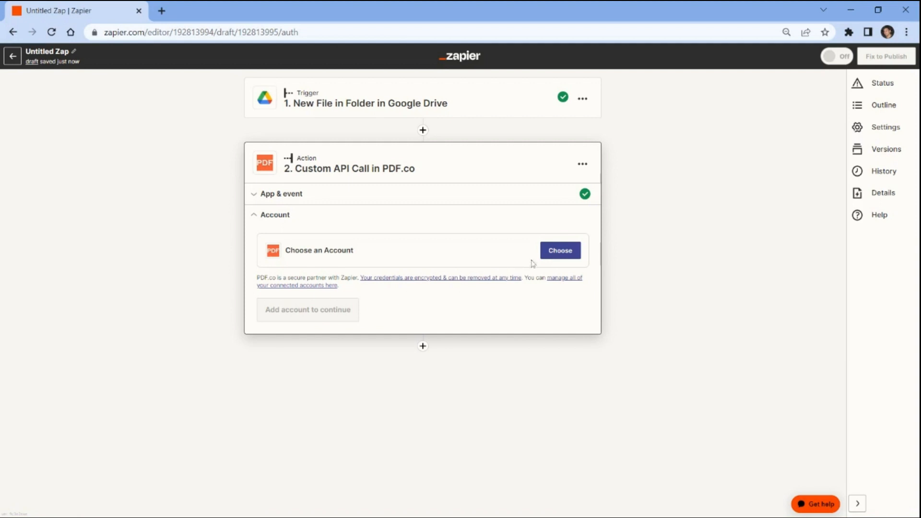
- Connect a PDF.co account to the action, viewing the API key in the PDF.co dashboard
left_click(556, 254)
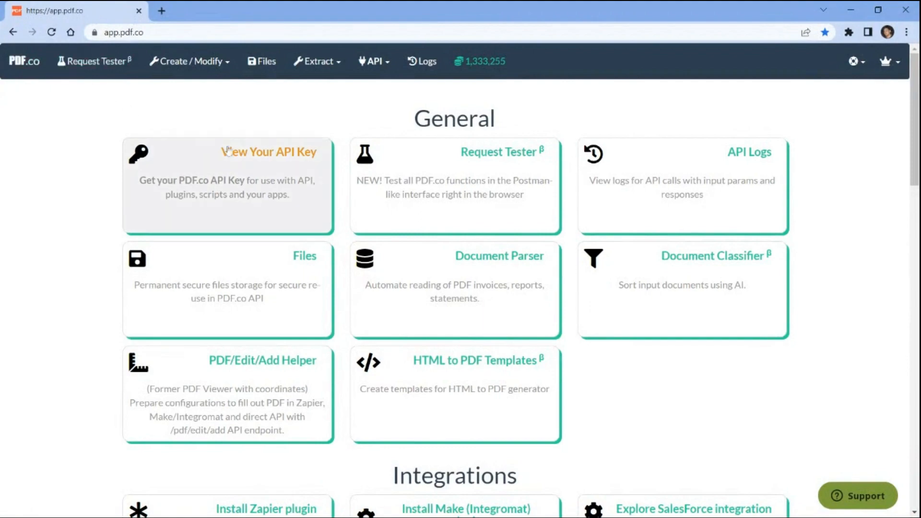
left_click(248, 155)
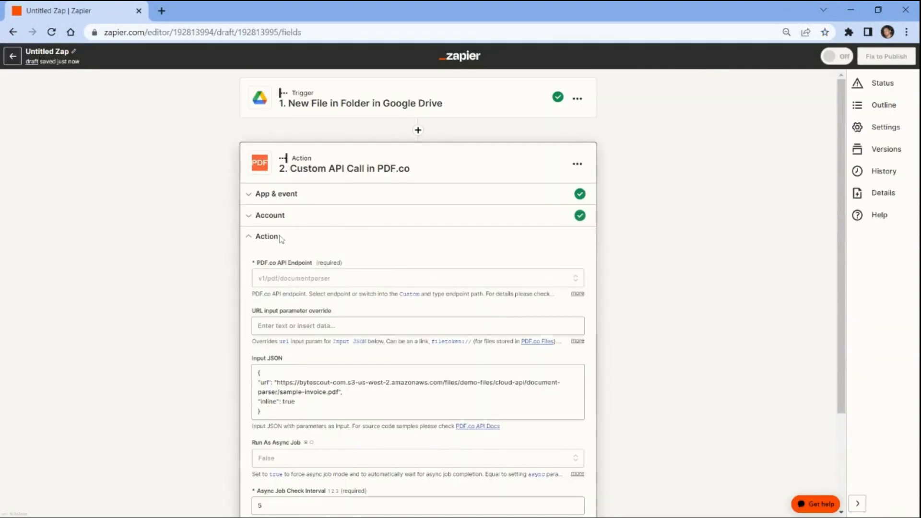
- Set the action's PDF.co API endpoint to v1/pdf/split2
left_click(266, 282)
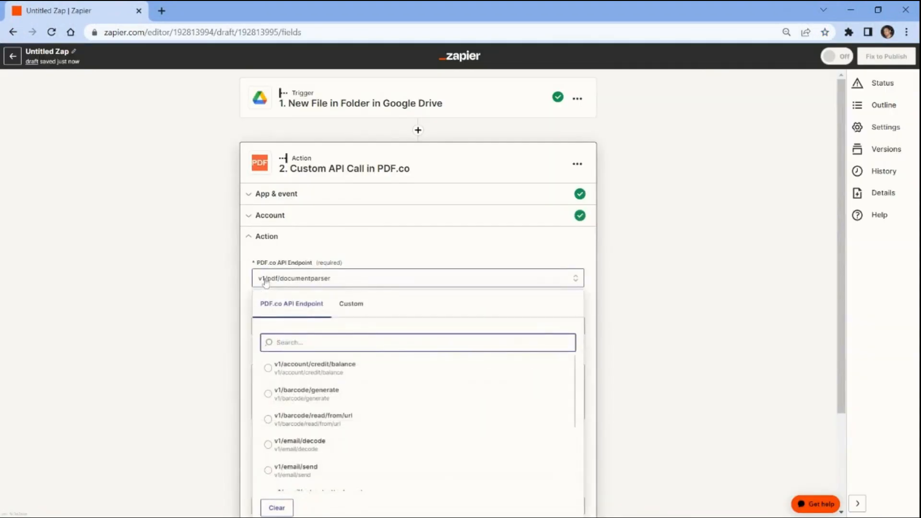
type("split")
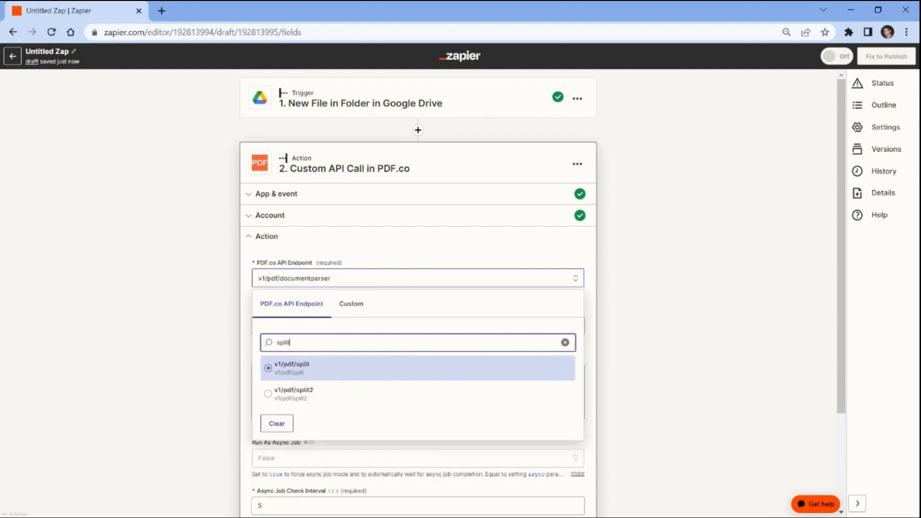
left_click(269, 393)
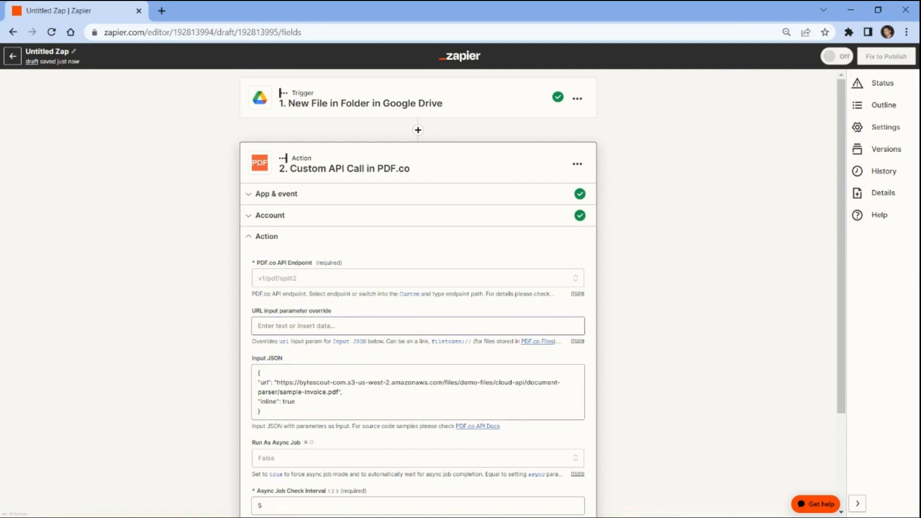
- Map the URL input parameter override to the Web Content Link of the Google Drive trigger file
left_click(418, 325)
scroll(417, 325, "down", 2)
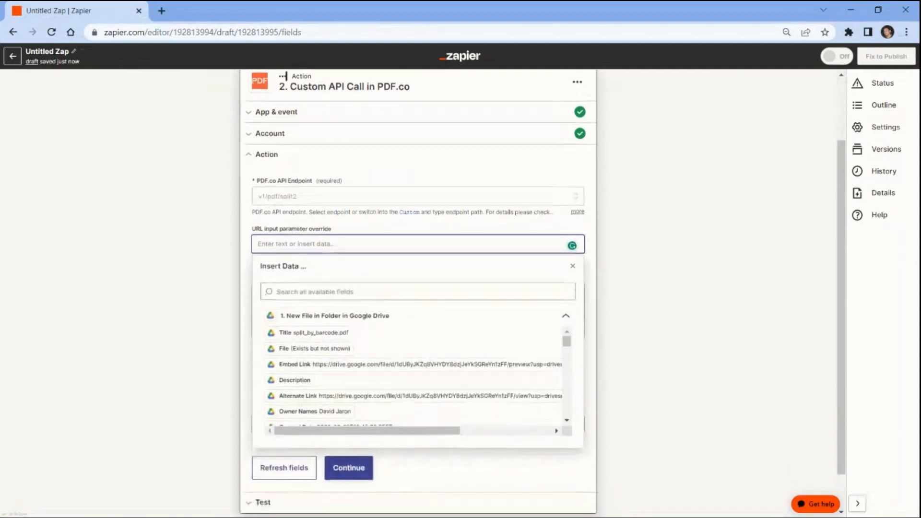
scroll(417, 326, "down", 1)
left_click_drag(568, 296, 569, 302)
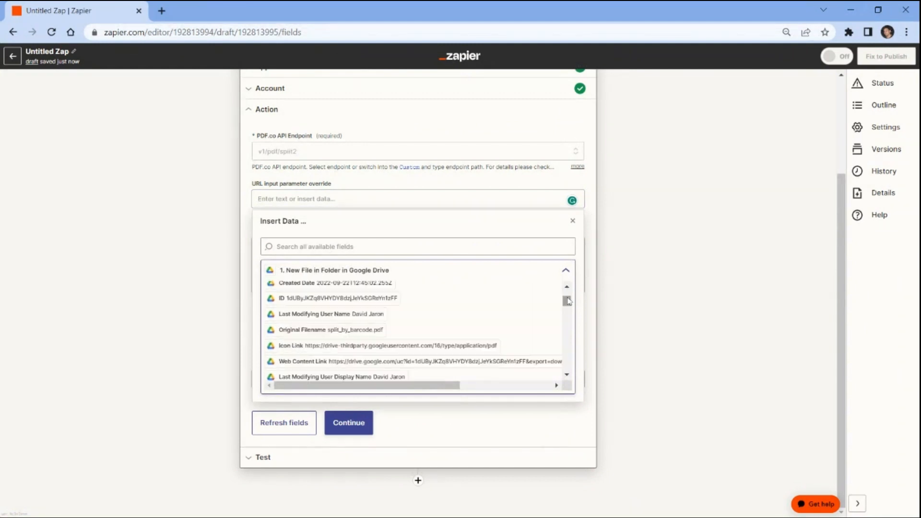
left_click(471, 363)
left_click(214, 353)
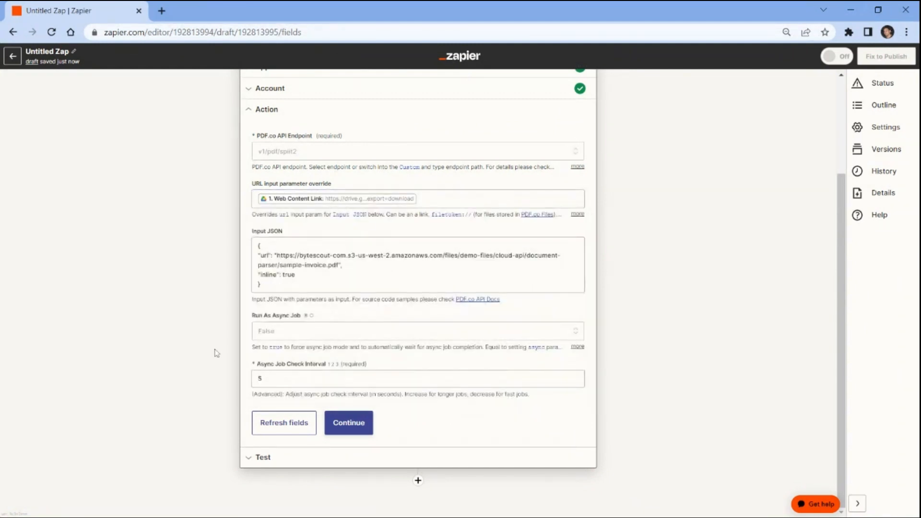
- Replace the input JSON with the prepared barcode-split parameters, using searchString "[[barcode:qrcode,datamatrix /bytescout\\.com/]]", excludeKeyPages true, inline true and async false
left_click(291, 286)
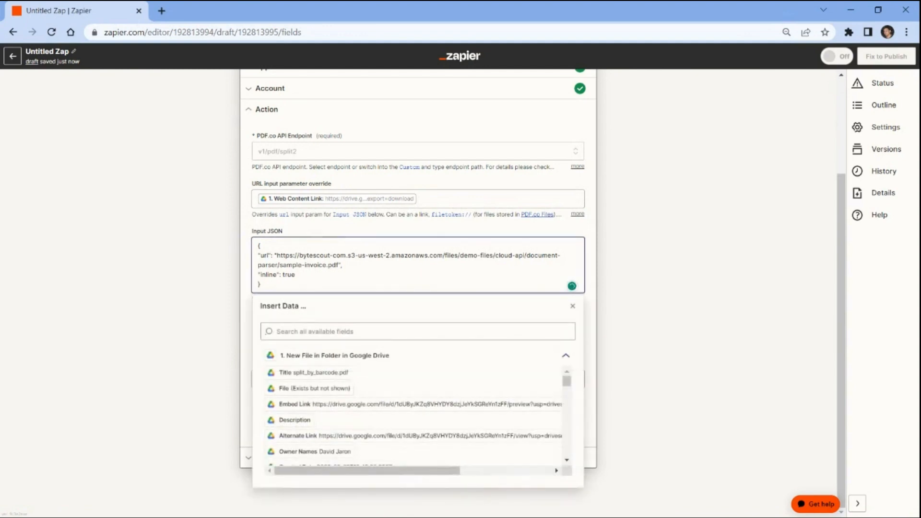
key("ctrl+a")
key("ctrl+v")
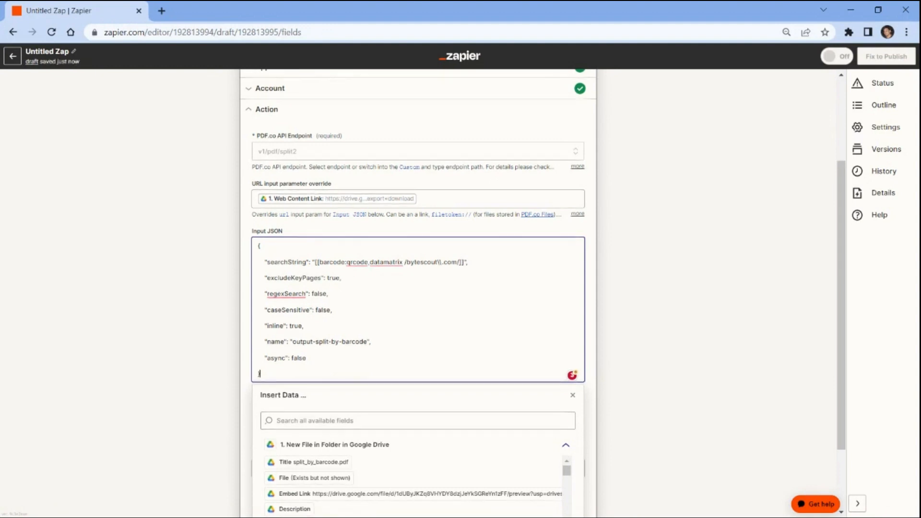
- Change the output name in the input JSON to "SplitPages"
key("BackSpace")
key("BackSpace")
key("BackSpace")
key("BackSpace")
key("BackSpace")
key("BackSpace")
key("BackSpace")
key("BackSpace")
key("BackSpace")
key("BackSpace")
key("BackSpace")
key("BackSpace")
key("BackSpace")
key("BackSpace")
key("BackSpace")
key("BackSpace")
key("BackSpace")
key("BackSpace")
key("BackSpace")
key("BackSpace")
type("SplitPages")
left_click(229, 359)
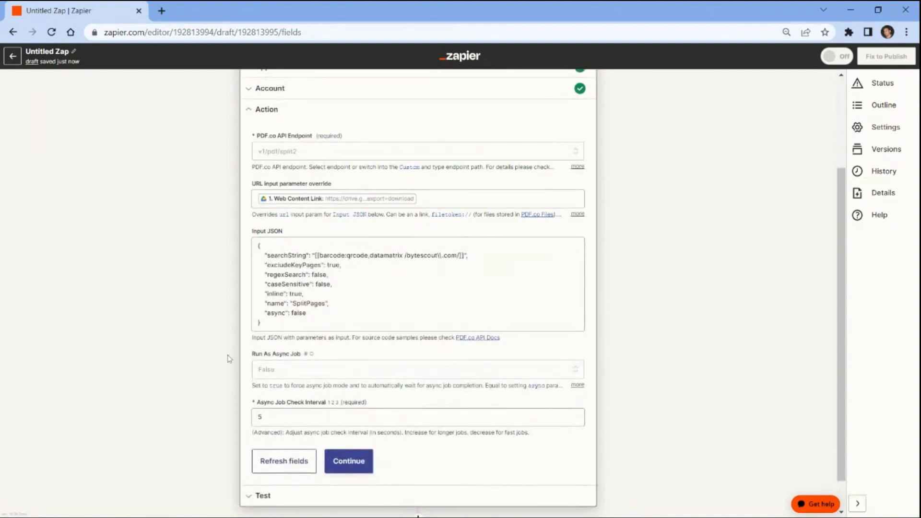
- Confirm the action settings, test the PDF.co action and review the returned URLs of the split files
left_click(339, 461)
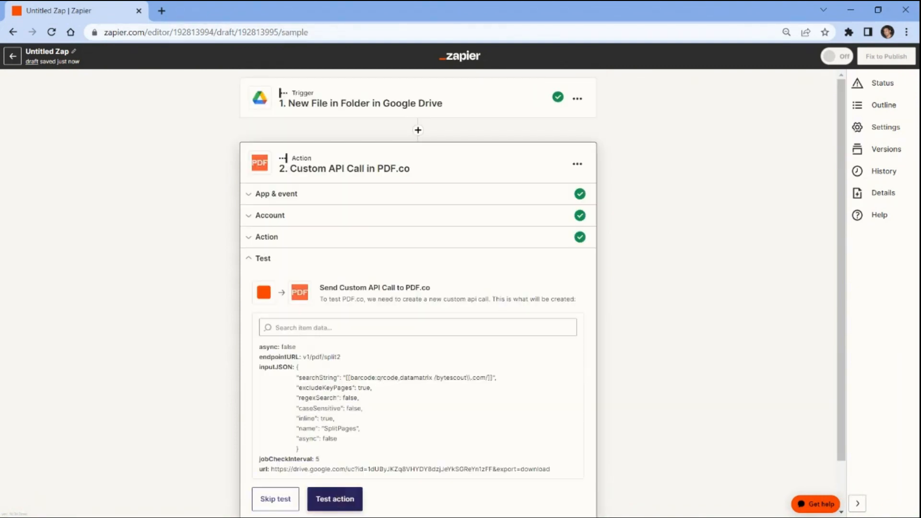
left_click(335, 499)
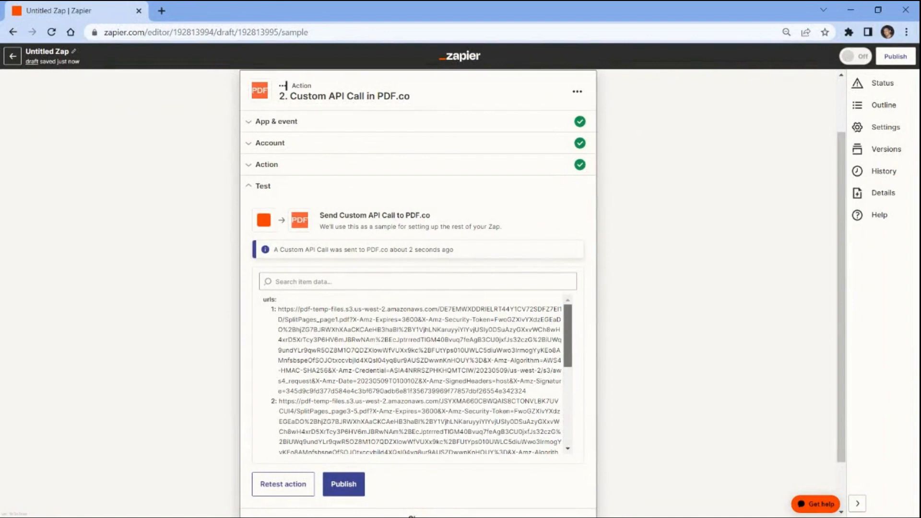
scroll(571, 383, "down", 3)
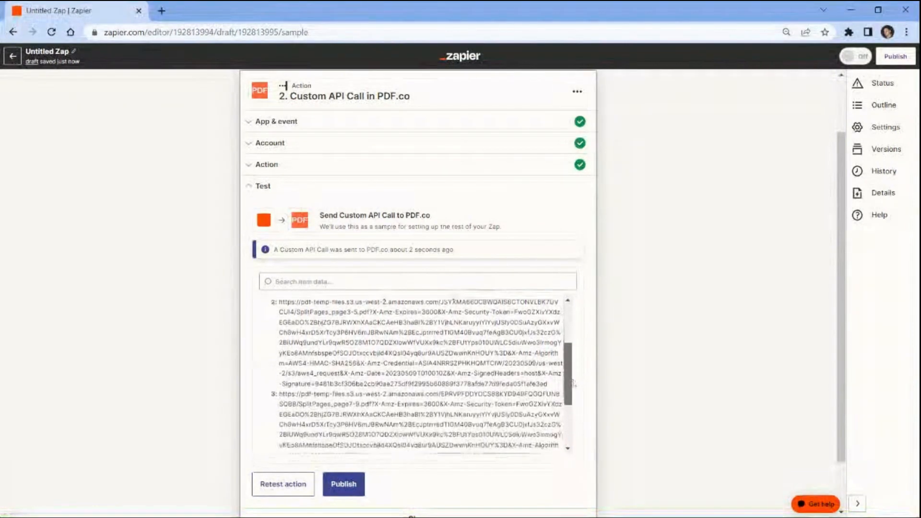
left_click_drag(572, 380, 576, 413)
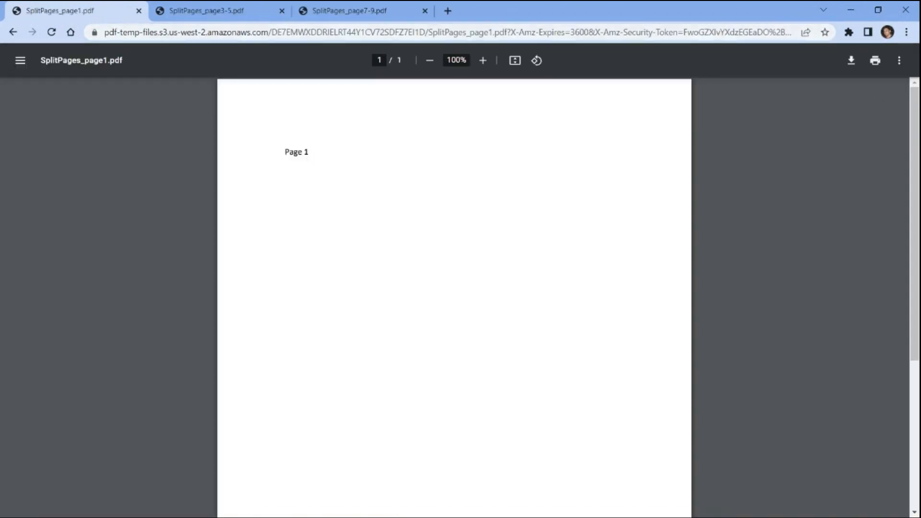
- Check the pages of the split PDFs SplitPages_page3-5.pdf and SplitPages_page7-9.pdf
left_click(242, 6)
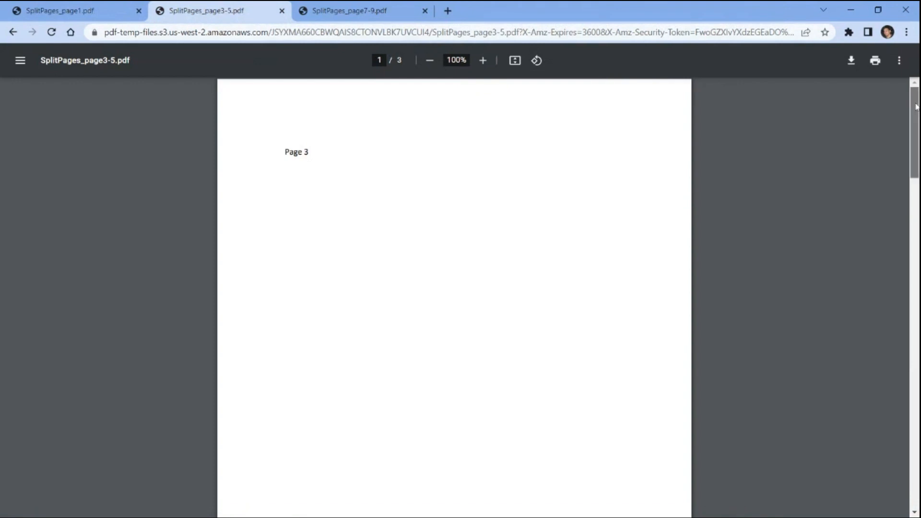
left_click_drag(914, 106, 914, 377)
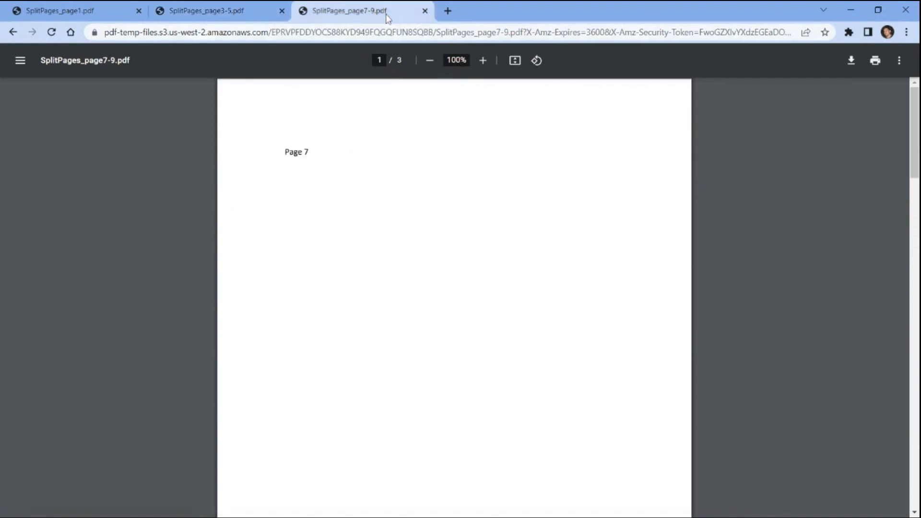
left_click_drag(915, 142, 915, 414)
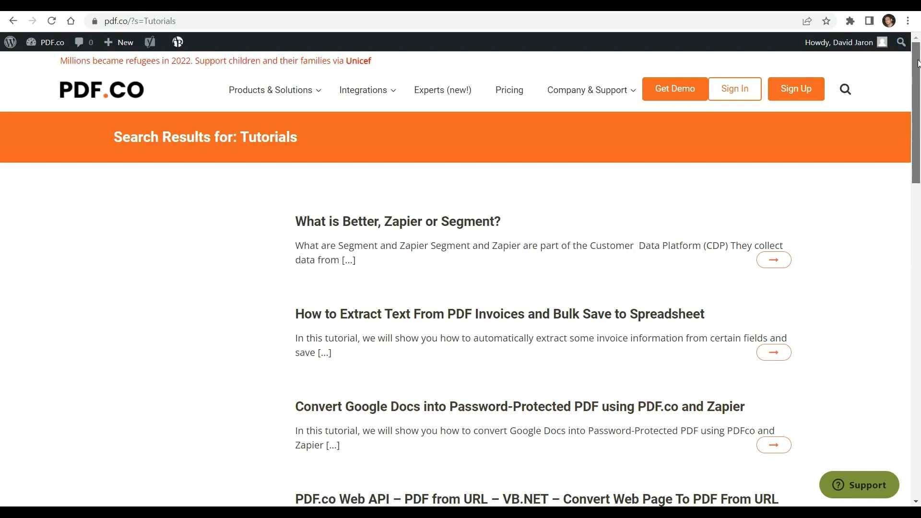
left_click_drag(918, 64, 919, 192)
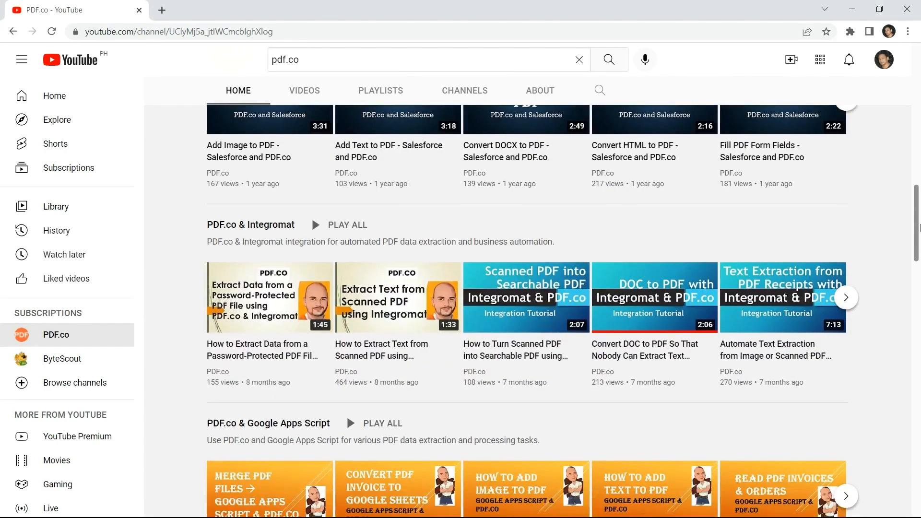
left_click_drag(919, 197, 919, 263)
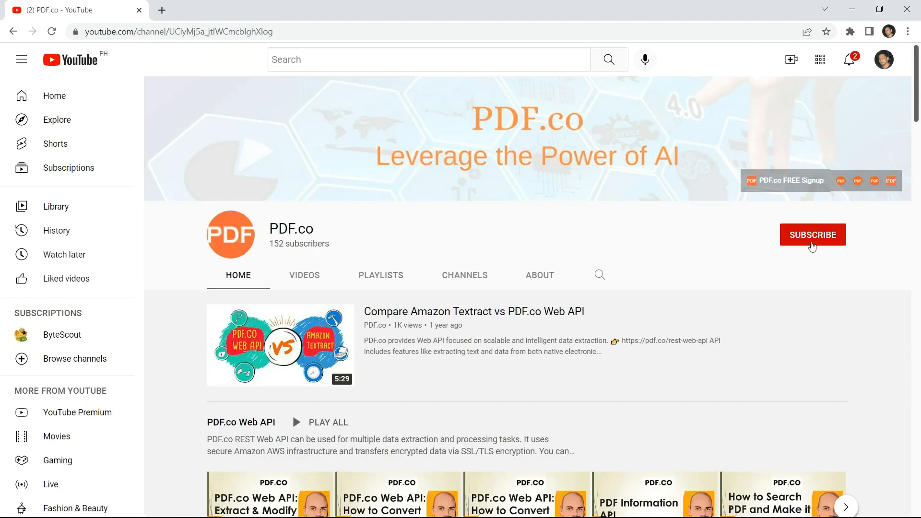
- Subscribe to the PDF.co YouTube channel and set its notifications to All
left_click(823, 237)
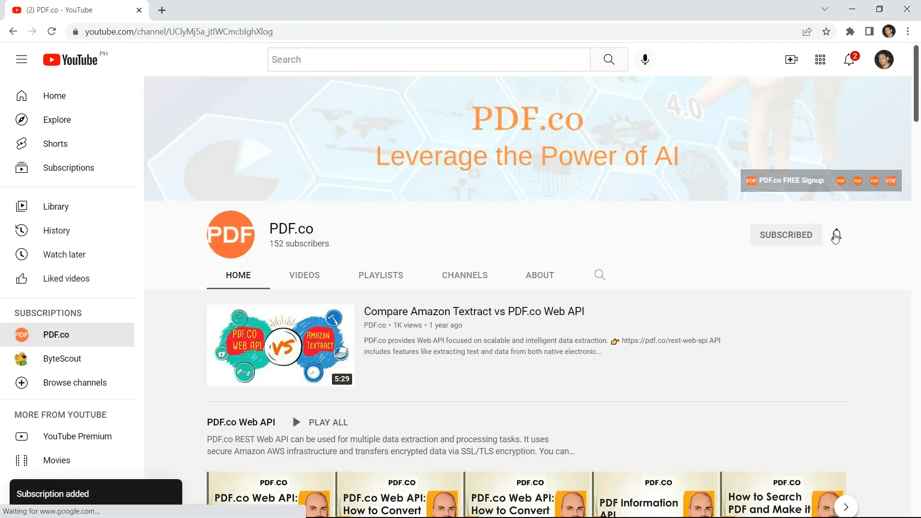
left_click(836, 235)
left_click(791, 264)
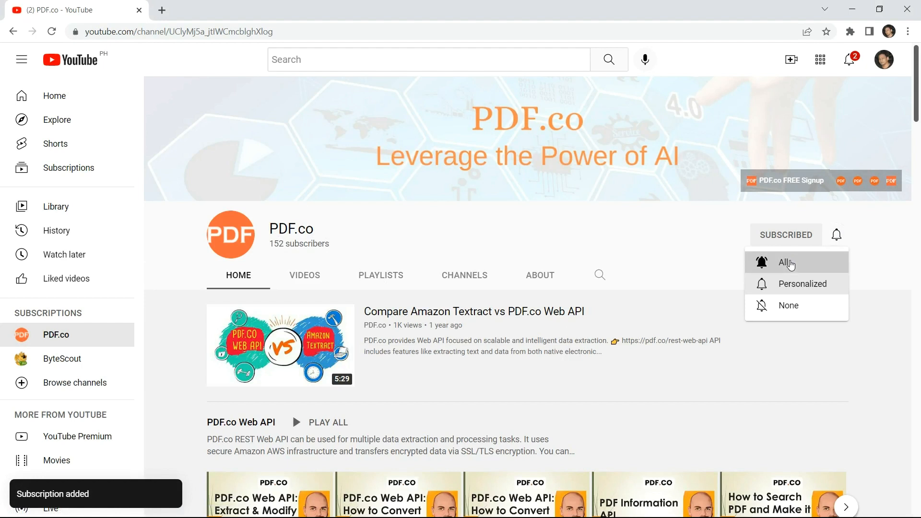